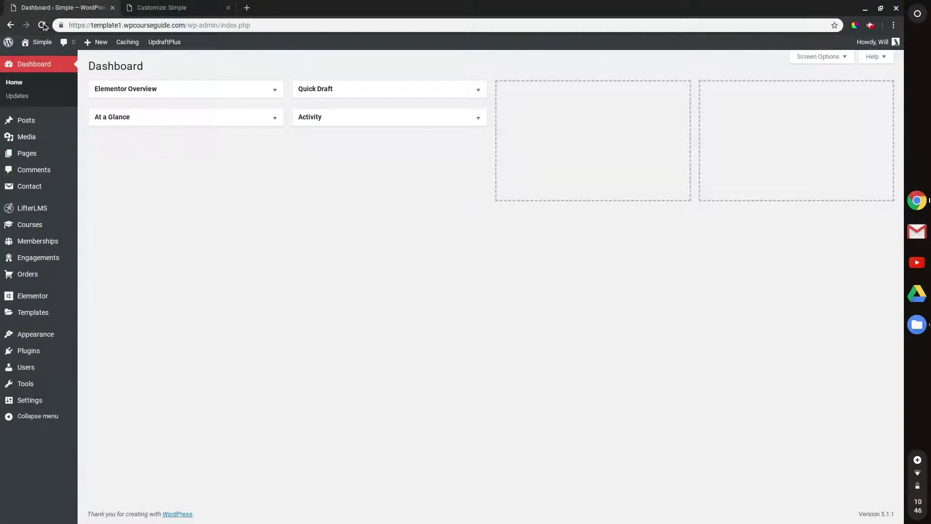
# View the Simple site, then return to its Astra customizer beside the live preview.
pyautogui.click(44, 43)
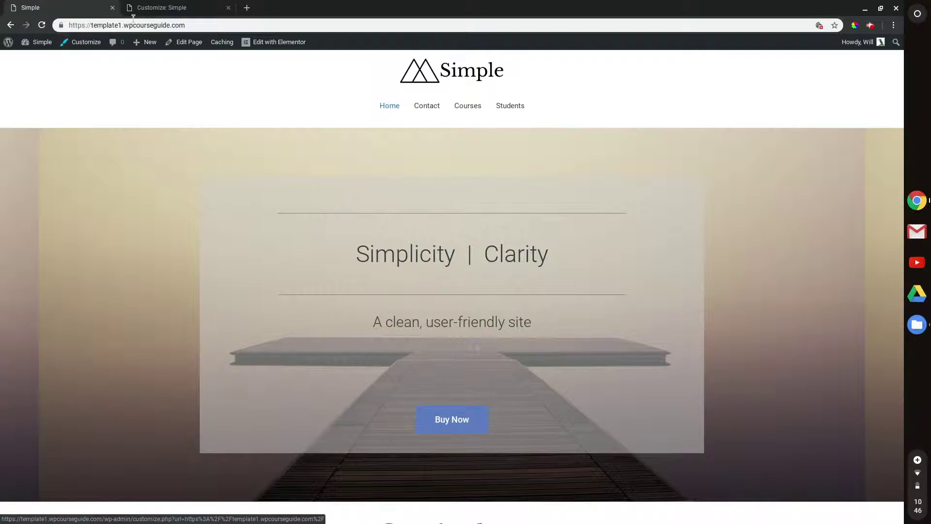
pyautogui.click(156, 7)
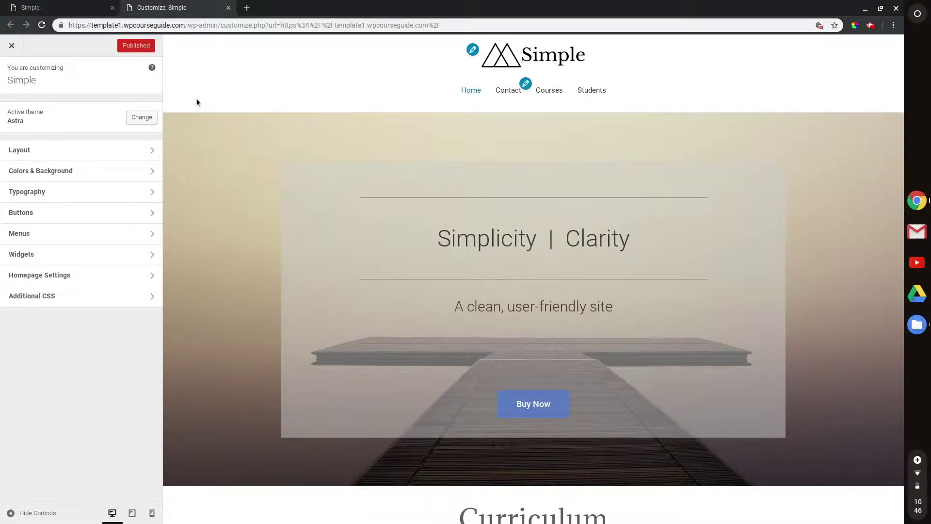
pyautogui.scroll(-10, 272, 65)
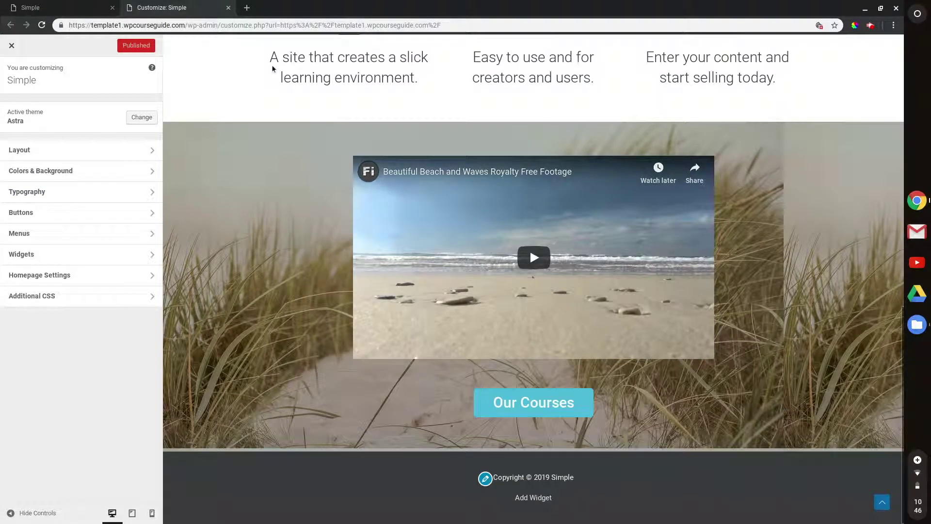
pyautogui.scroll(10, 277, 321)
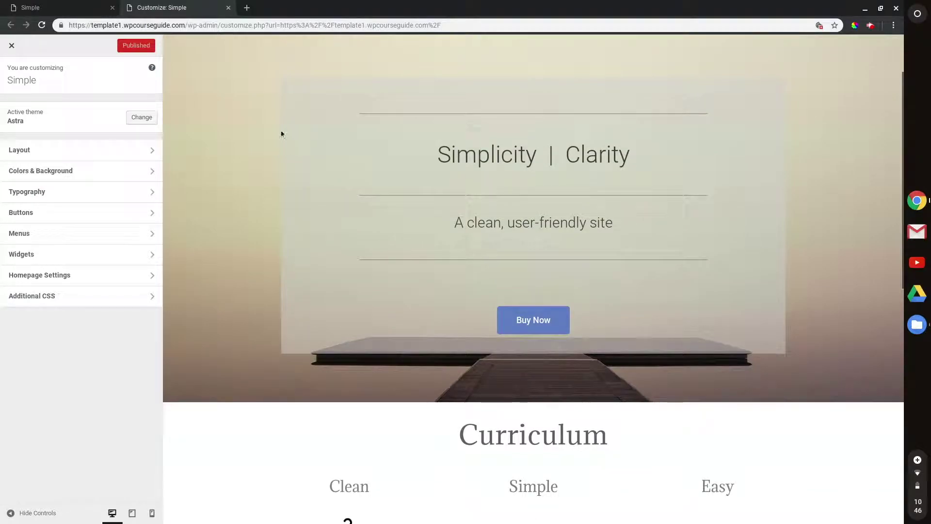
pyautogui.scroll(4, 280, 128)
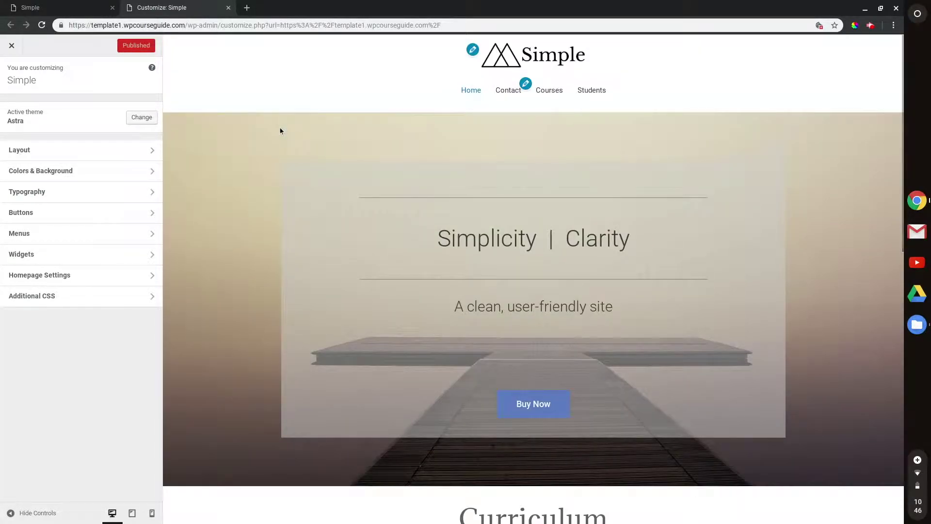
pyautogui.scroll(-3, 367, 181)
pyautogui.scroll(-1, 367, 181)
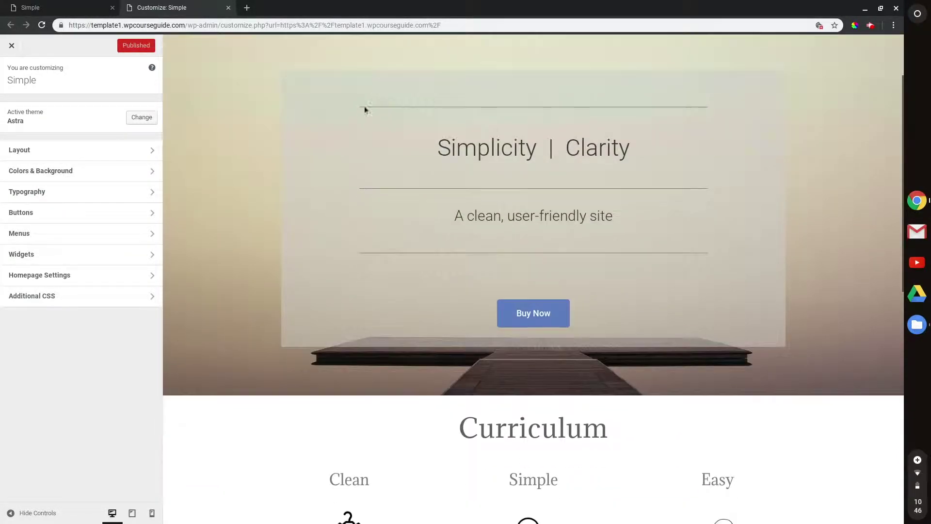
pyautogui.scroll(-10, 312, 299)
pyautogui.scroll(-2, 312, 299)
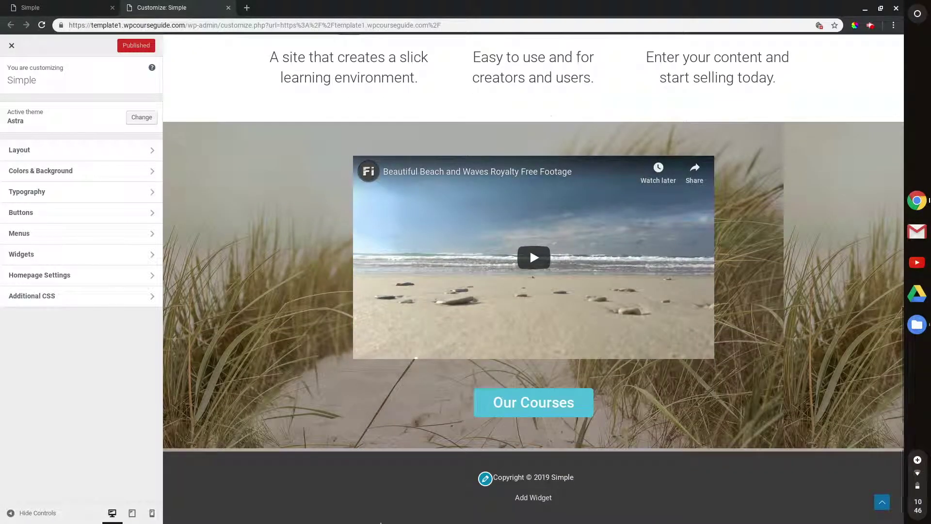
# Review the homepage preview back to the top and bring up the Layout section.
pyautogui.press('Home')
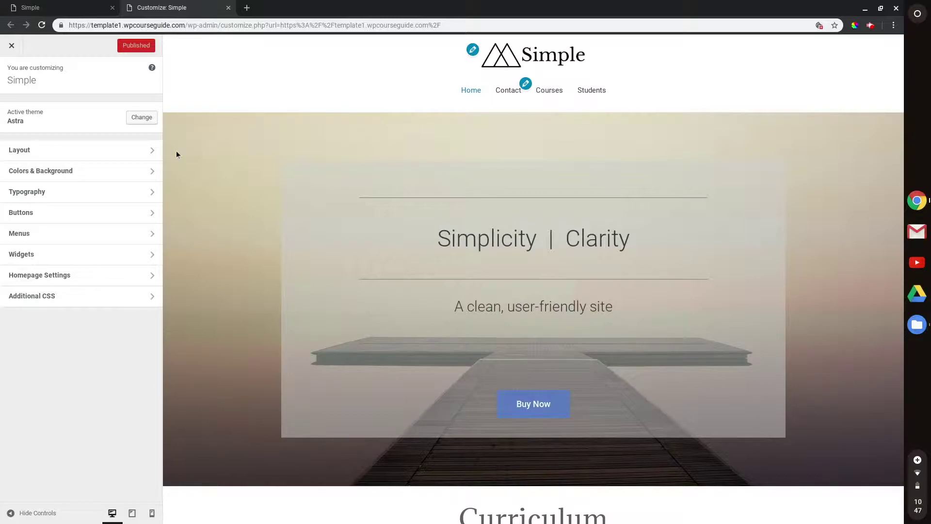
pyautogui.click(79, 149)
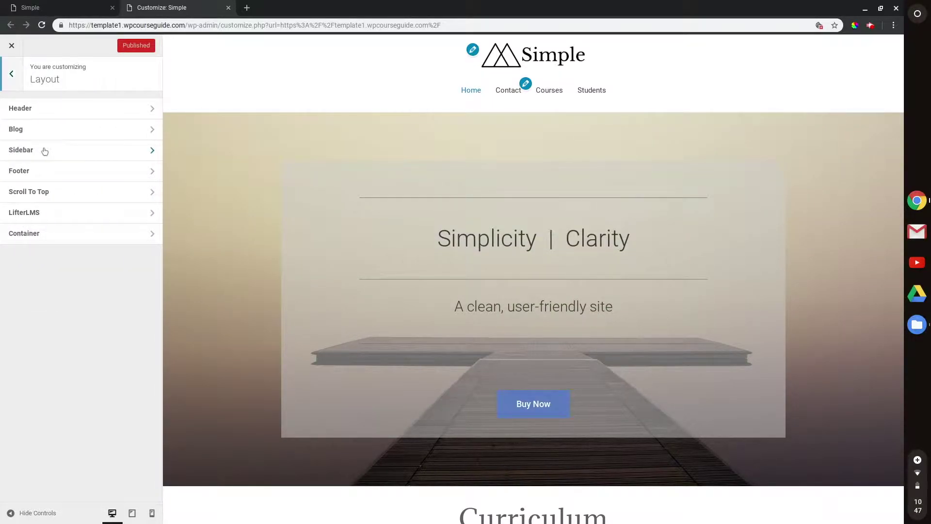
# Reach Site Identity through the Header panel, showing the Simple logo and title.
pyautogui.click(49, 111)
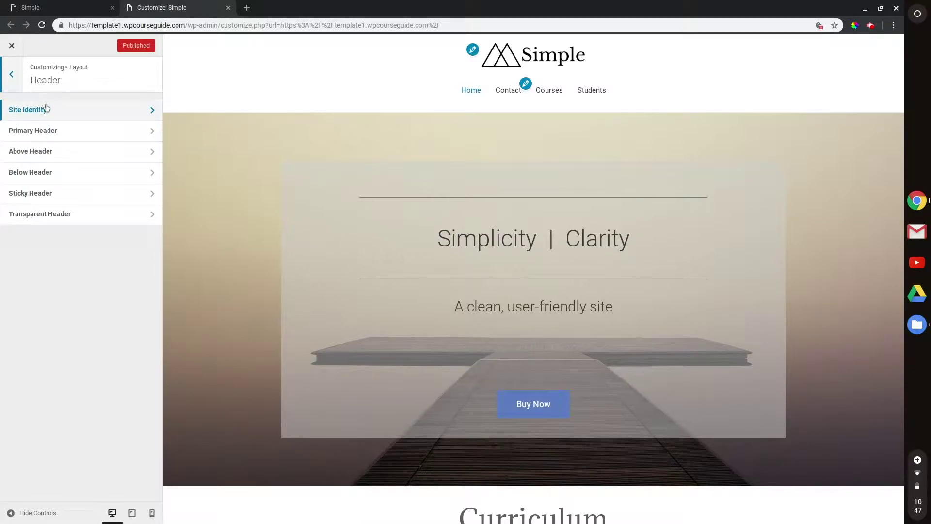
pyautogui.click(43, 109)
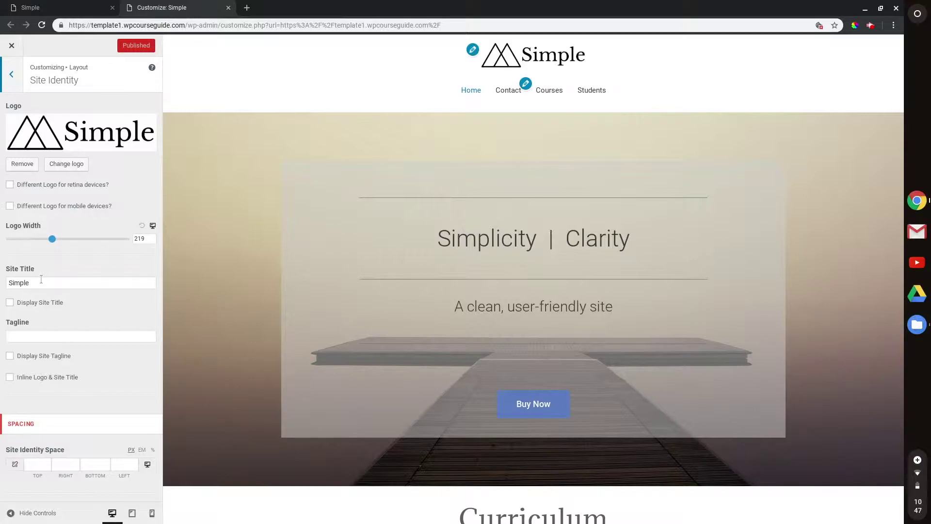
pyautogui.click(40, 8)
# Enter 'This is my Tagline!' as the tagline, leaving the change unpublished.
pyautogui.click(162, 7)
pyautogui.click(31, 336)
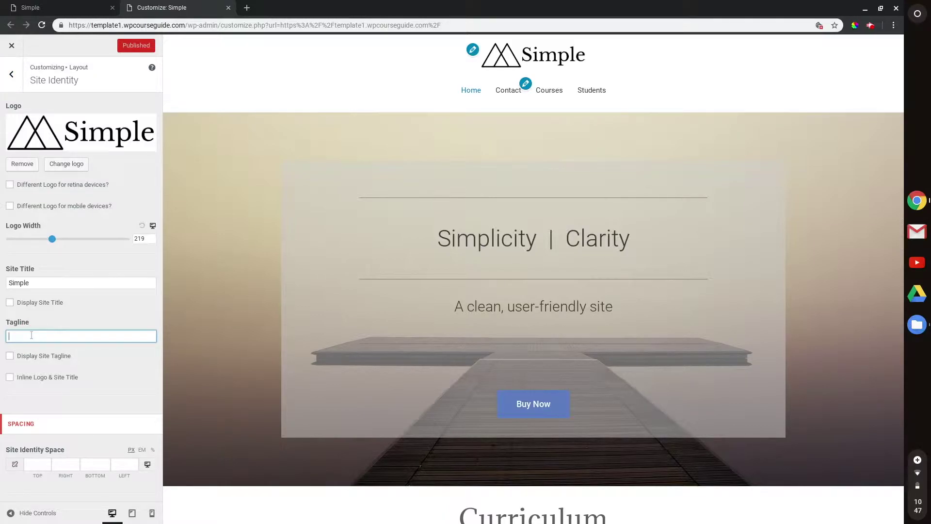
pyautogui.write('This is my Tagline!')
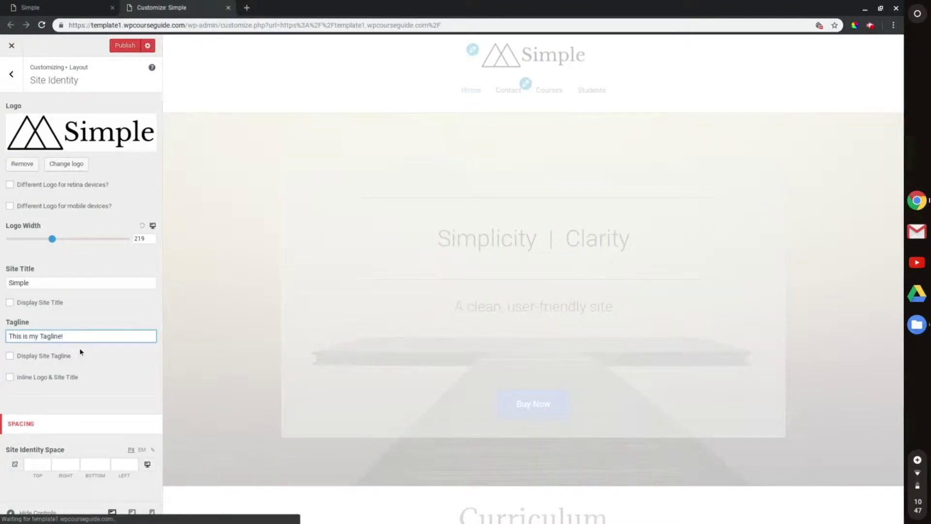
pyautogui.click(29, 357)
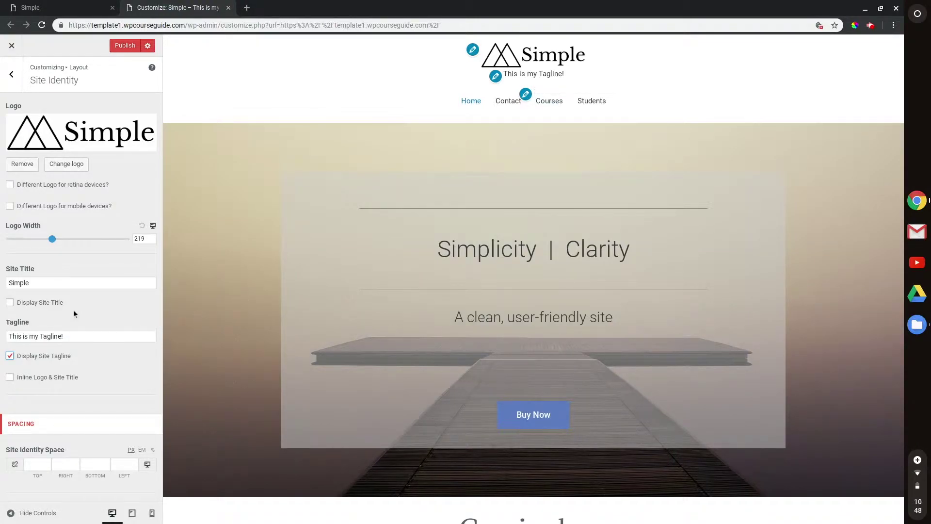
pyautogui.click(35, 304)
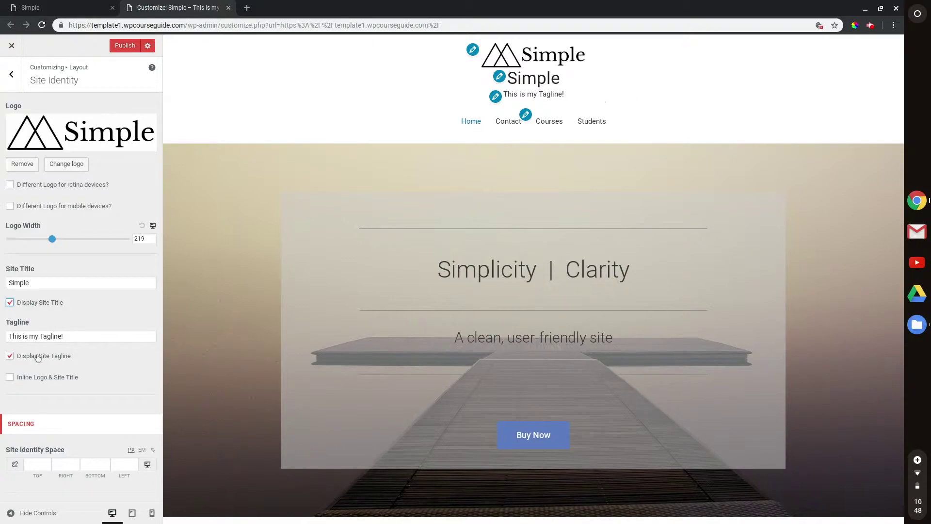
pyautogui.click(41, 303)
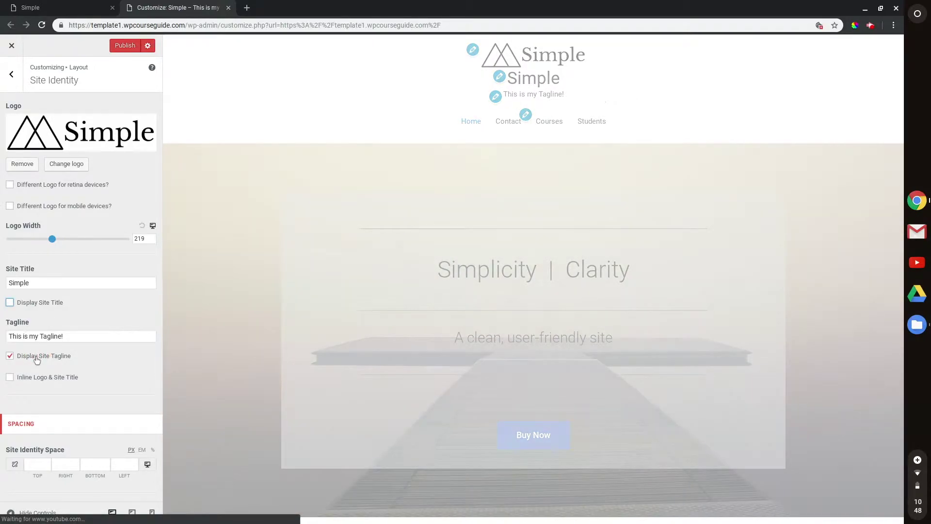
pyautogui.click(29, 358)
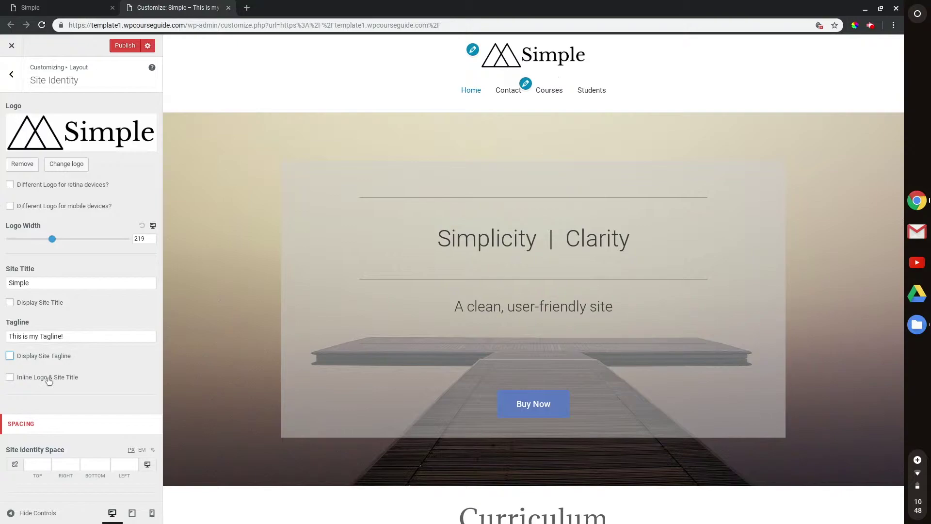
pyautogui.click(43, 326)
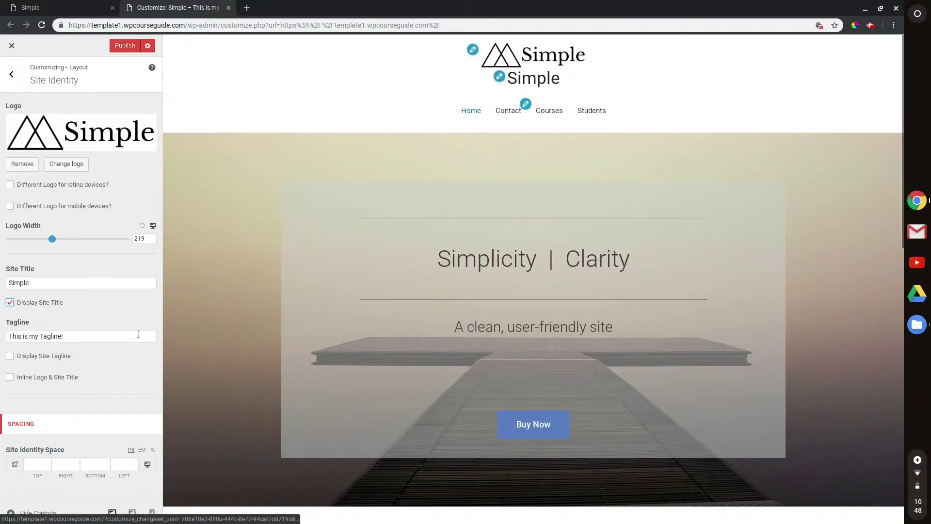
pyautogui.click(44, 377)
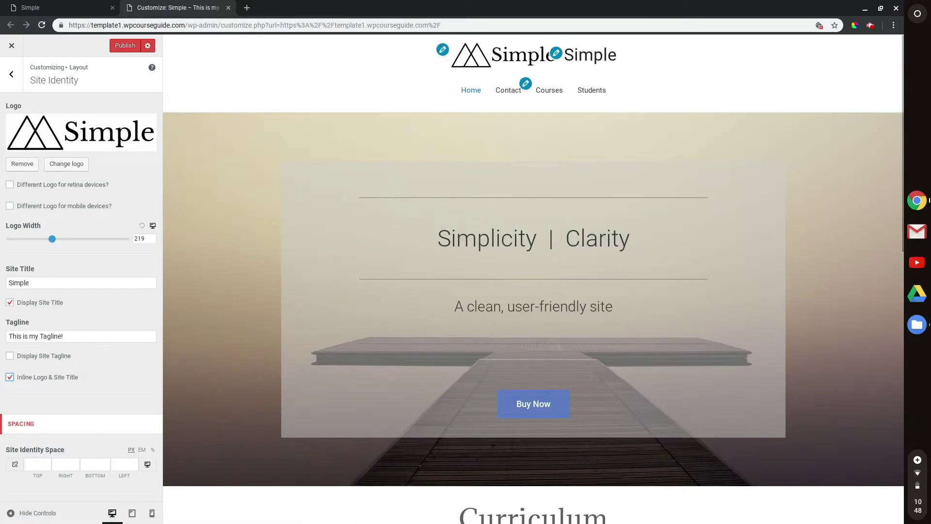
pyautogui.click(10, 378)
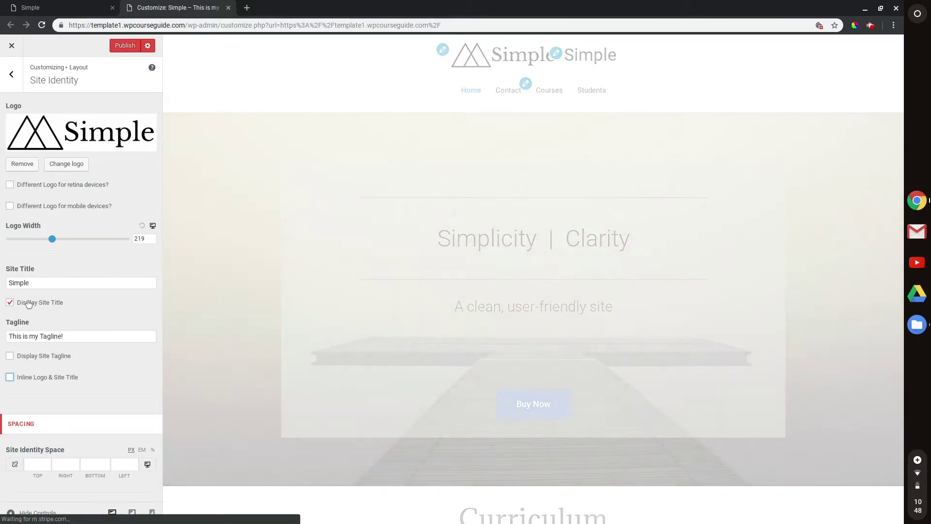
pyautogui.click(11, 302)
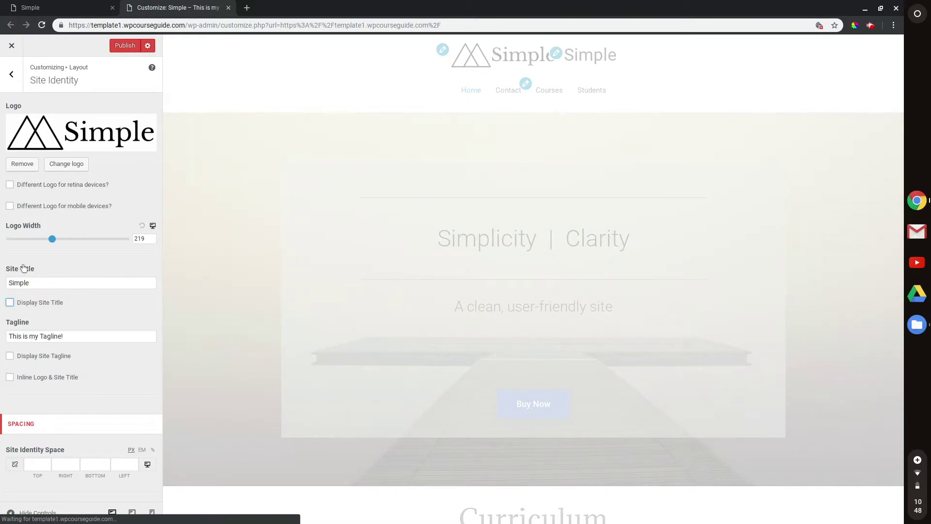